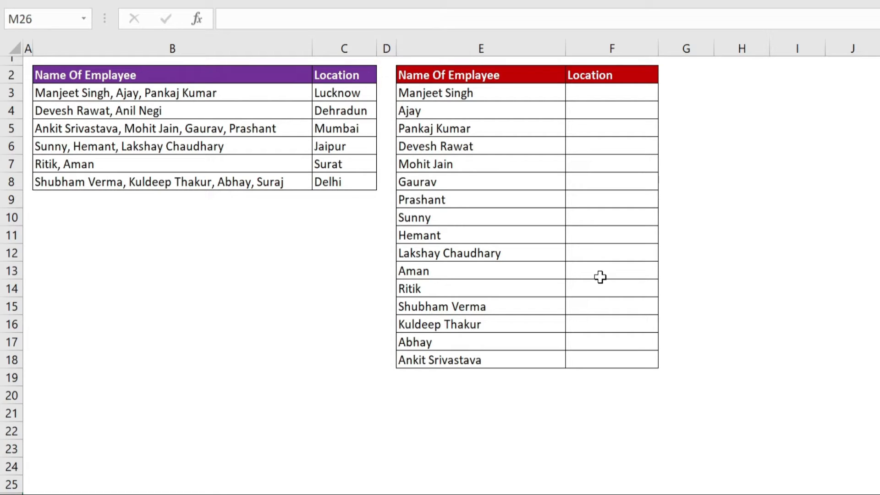
# - Try looking up the first employee's location in F3 with =VLOOKUP(E3,B3:C8,2,0)
pyautogui.click(613, 99)
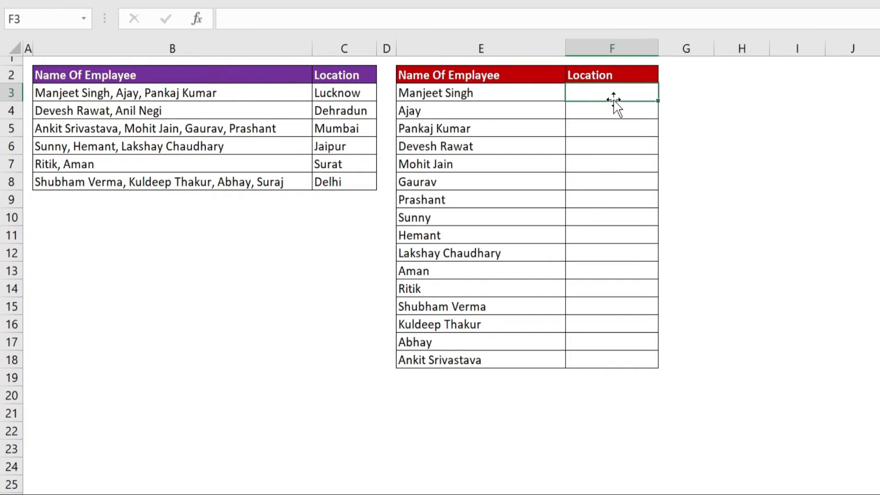
pyautogui.write('=vl')
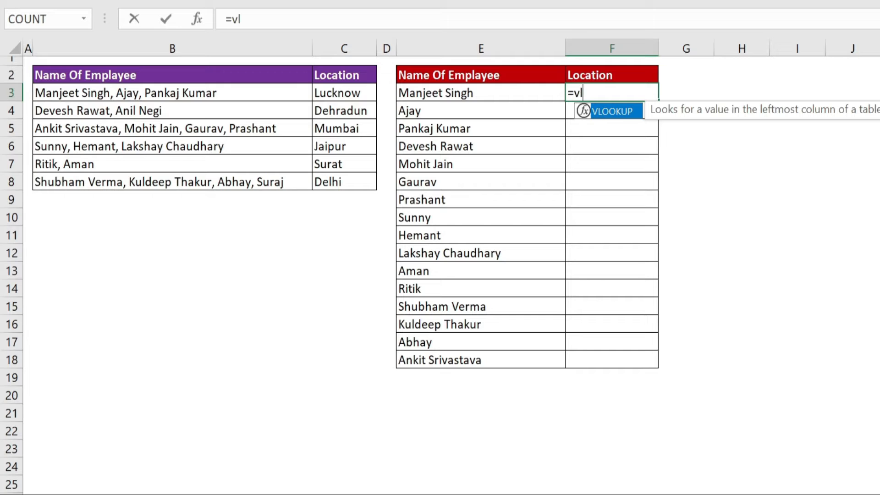
pyautogui.doubleClick(618, 118)
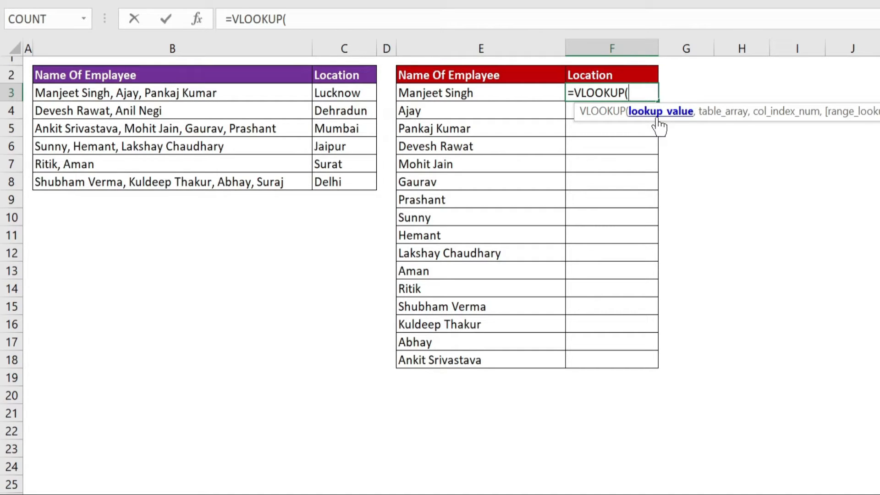
pyautogui.click(503, 92)
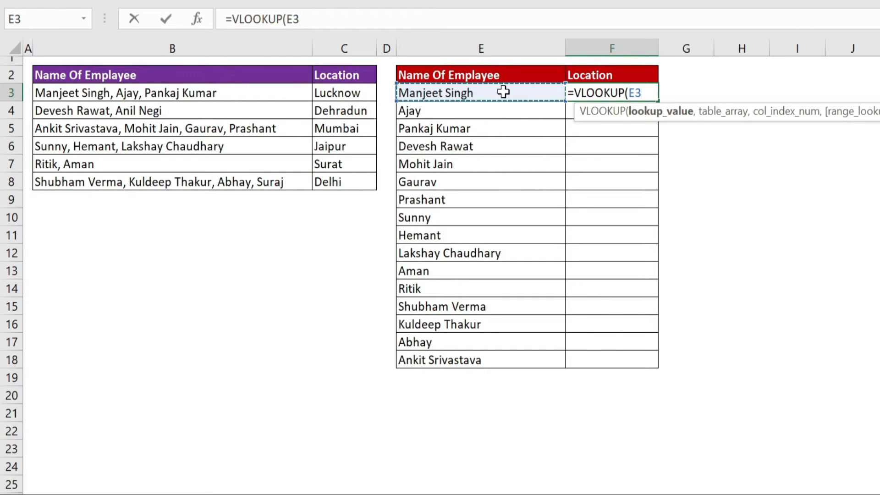
pyautogui.write(',')
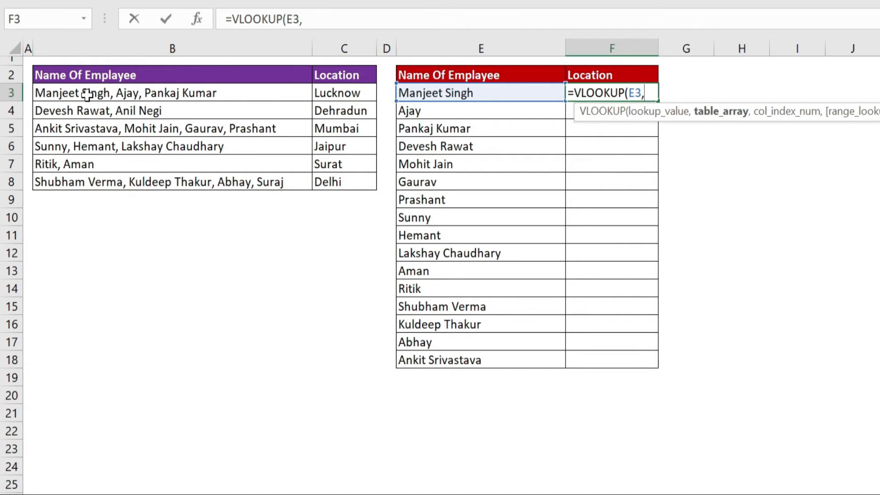
pyautogui.moveTo(64, 95); pyautogui.dragTo(335, 172)
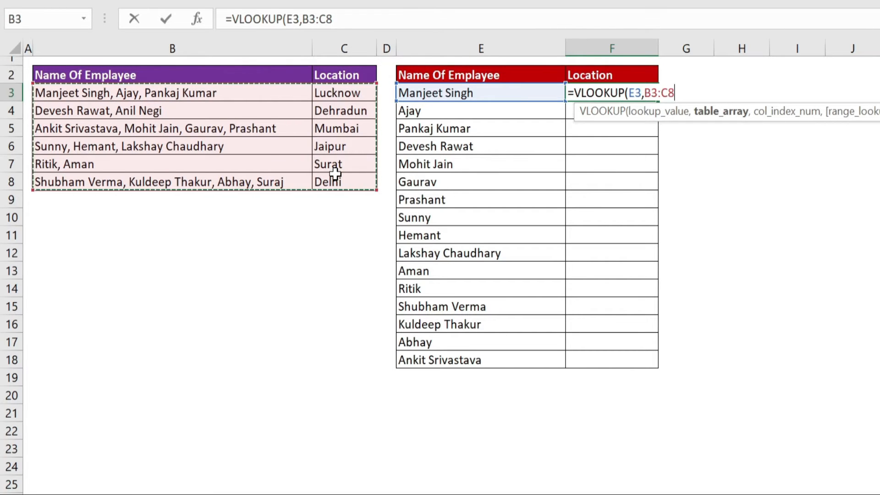
pyautogui.write(',')
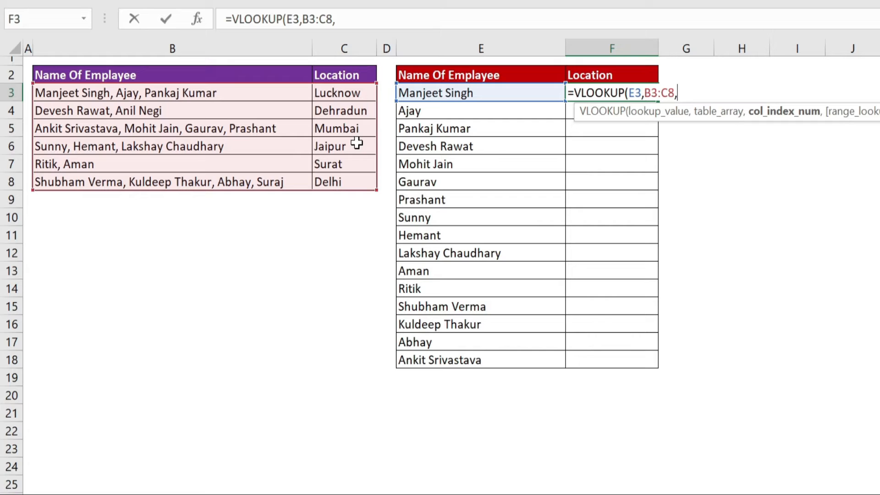
pyautogui.write('2,')
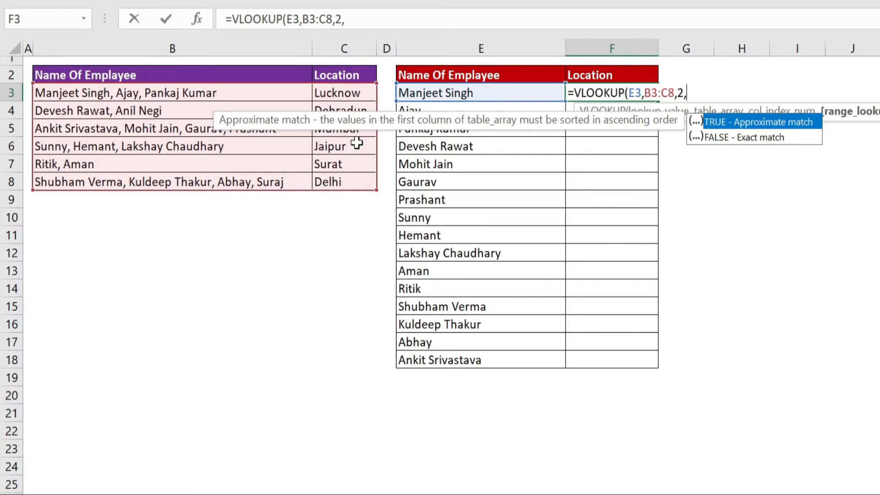
pyautogui.write('0)')
pyautogui.press('Return')
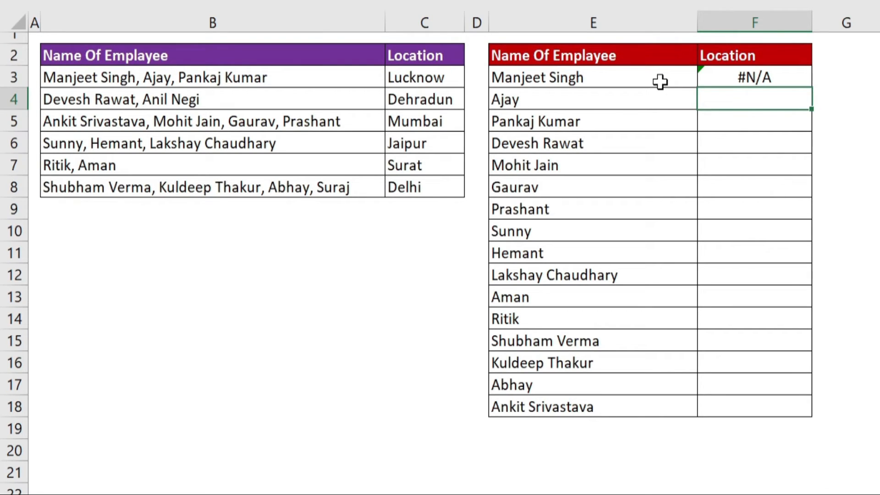
# - Add an asterisk wildcard before and after the employee name in E3
pyautogui.doubleClick(660, 81)
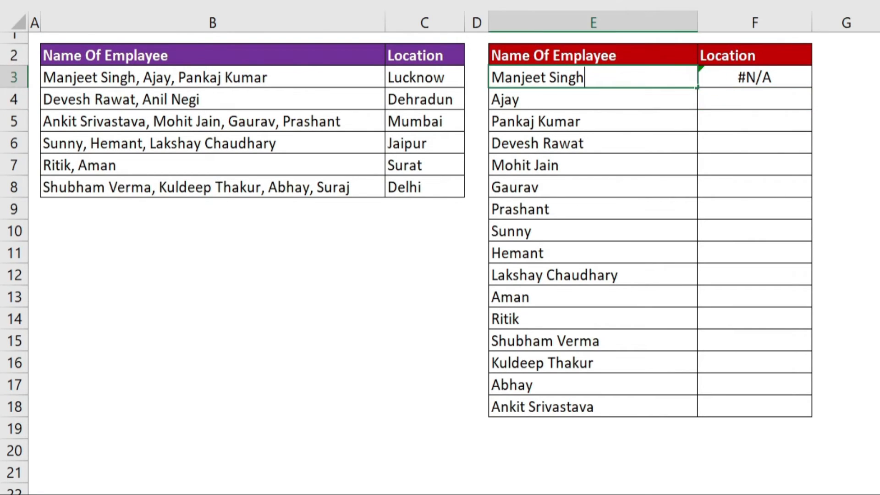
pyautogui.write('*')
pyautogui.press('Home')
pyautogui.write('*')
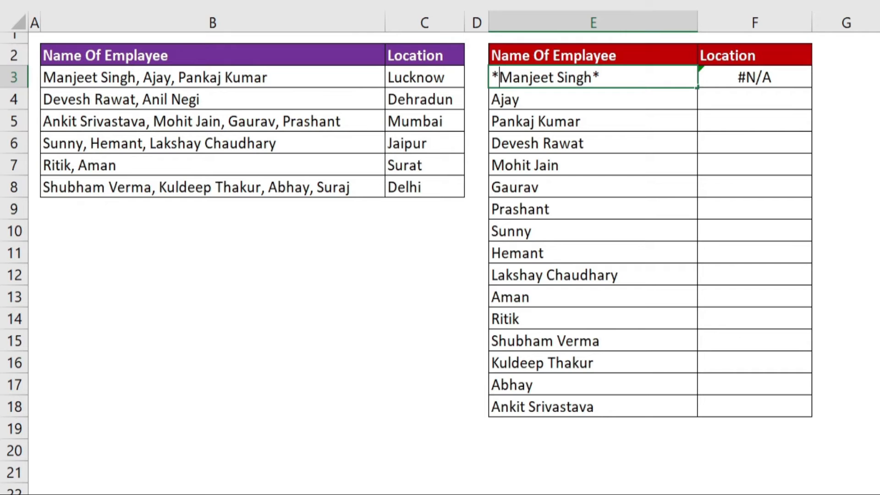
pyautogui.press('Return')
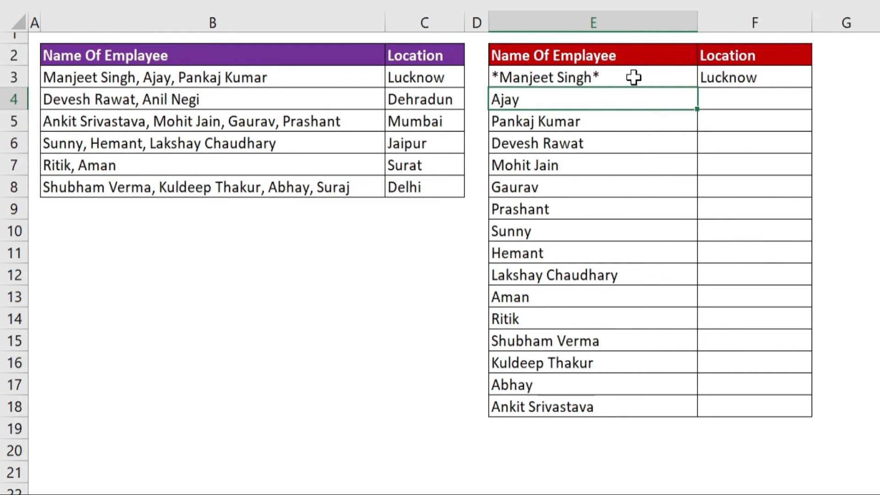
pyautogui.click(604, 76)
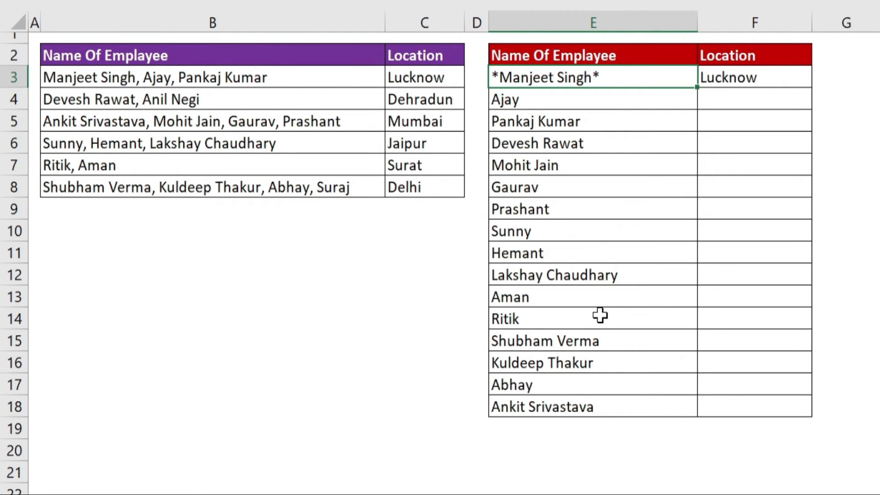
pyautogui.click(790, 203)
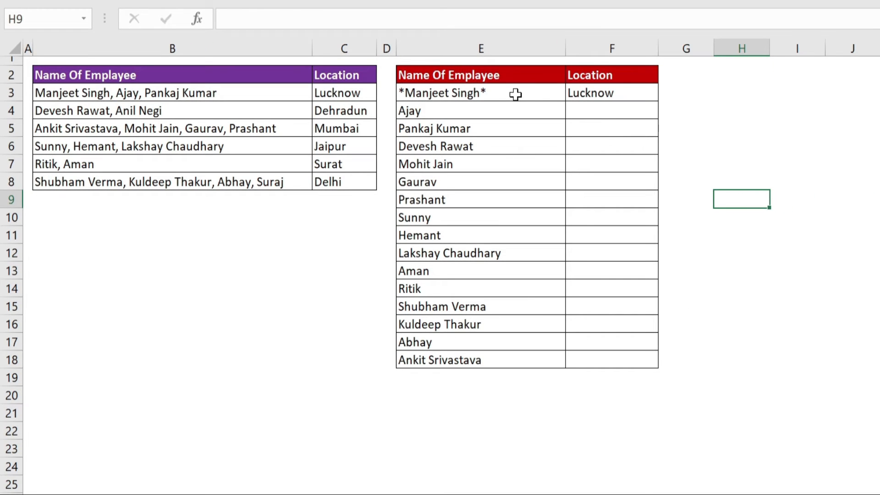
# - Remove both asterisks from around the employee name in E3
pyautogui.click(635, 79)
pyautogui.press('F2')
pyautogui.press('BackSpace')
pyautogui.press('Left')
pyautogui.press('Left')
pyautogui.press('Left')
pyautogui.press('Left')
pyautogui.press('Left')
pyautogui.press('Left')
pyautogui.press('Left')
pyautogui.press('Left')
pyautogui.press('Left')
pyautogui.press('Left')
pyautogui.press('Left')
pyautogui.press('Left')
pyautogui.press('Left')
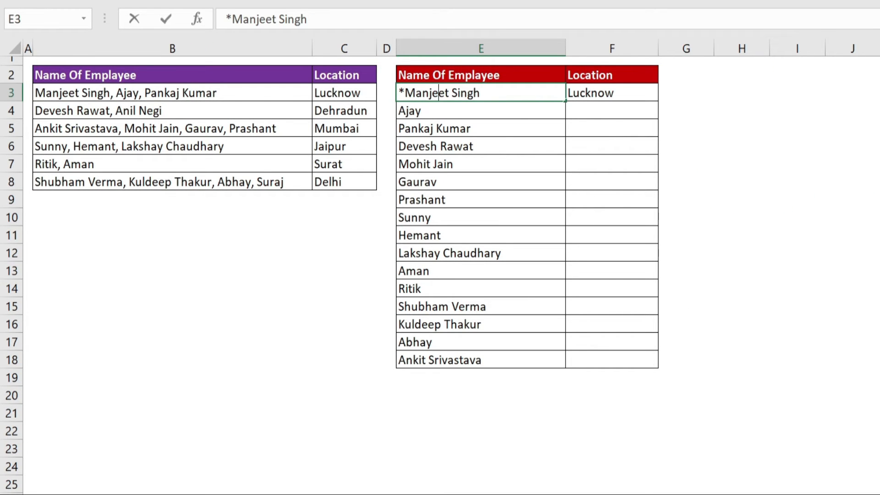
pyautogui.press('BackSpace')
pyautogui.click(879, 341)
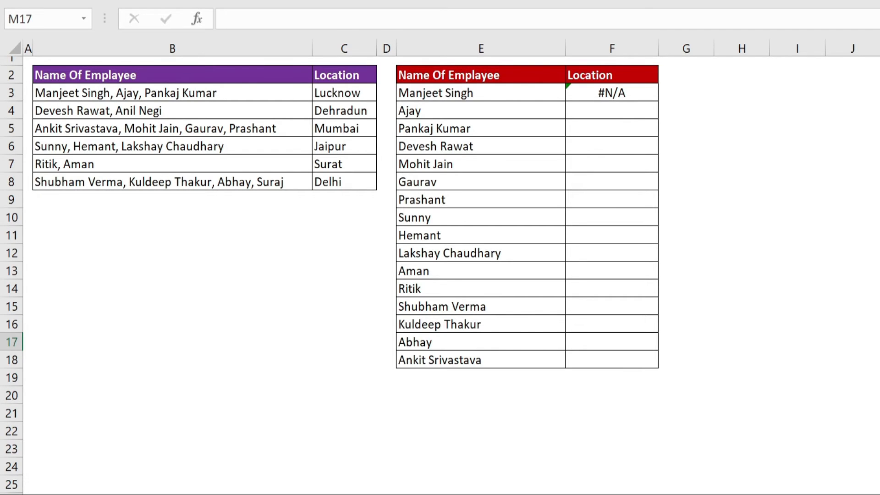
# - Start a new VLOOKUP formula in F3 with "*"&E3&"*" as the lookup value
pyautogui.click(650, 94)
pyautogui.write('=')
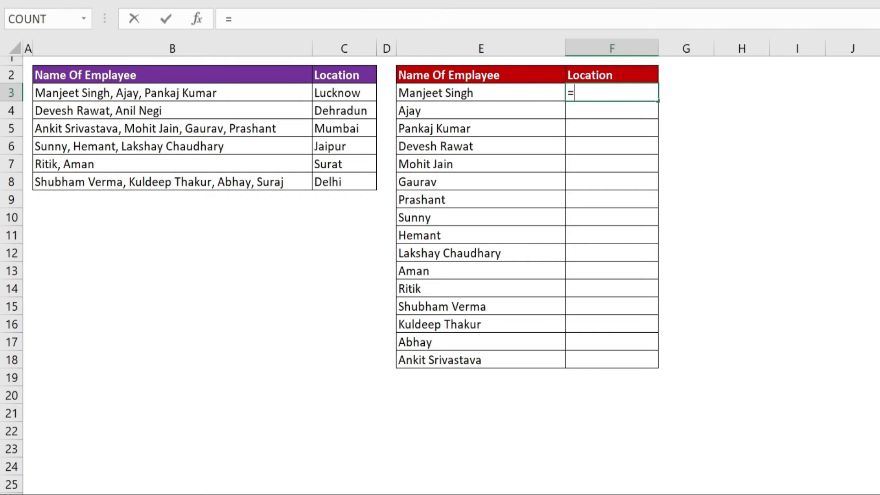
pyautogui.write('vl')
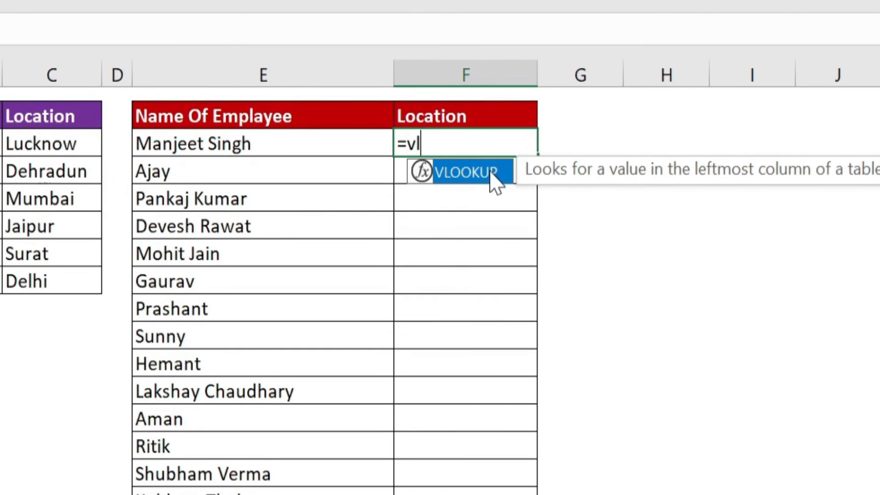
pyautogui.doubleClick(484, 178)
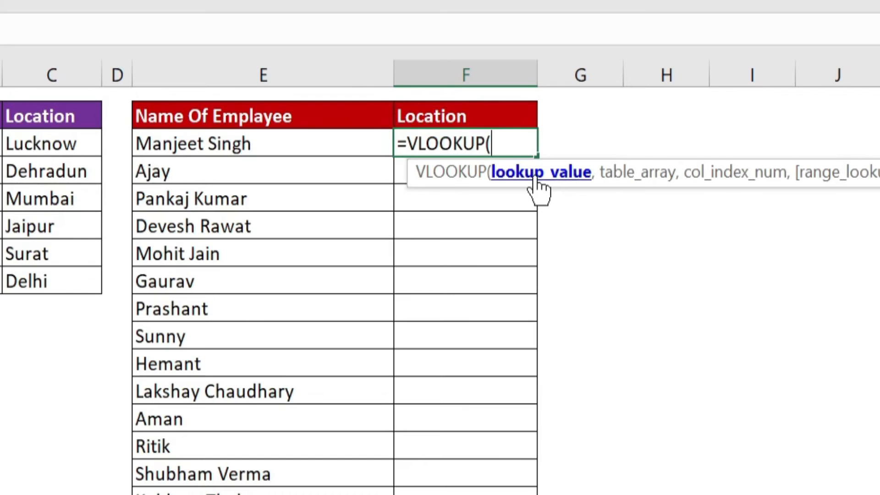
pyautogui.write('"*"')
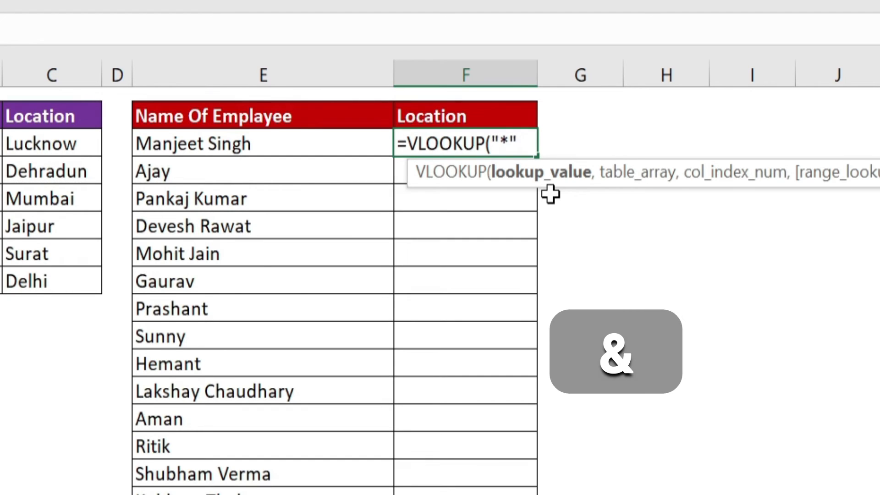
pyautogui.write('&')
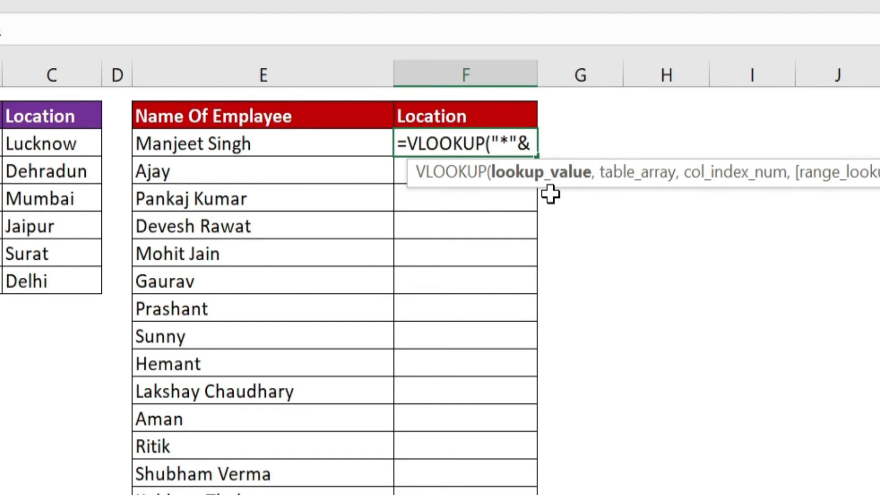
pyautogui.click(322, 151)
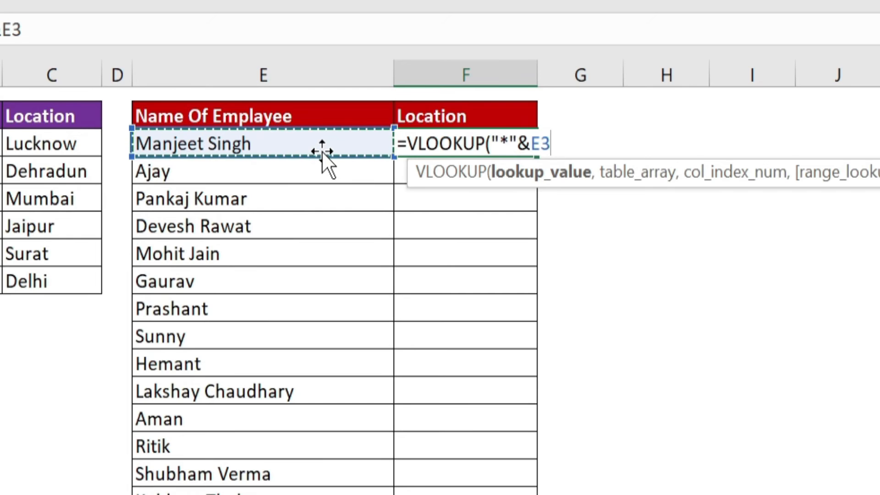
pyautogui.write('&')
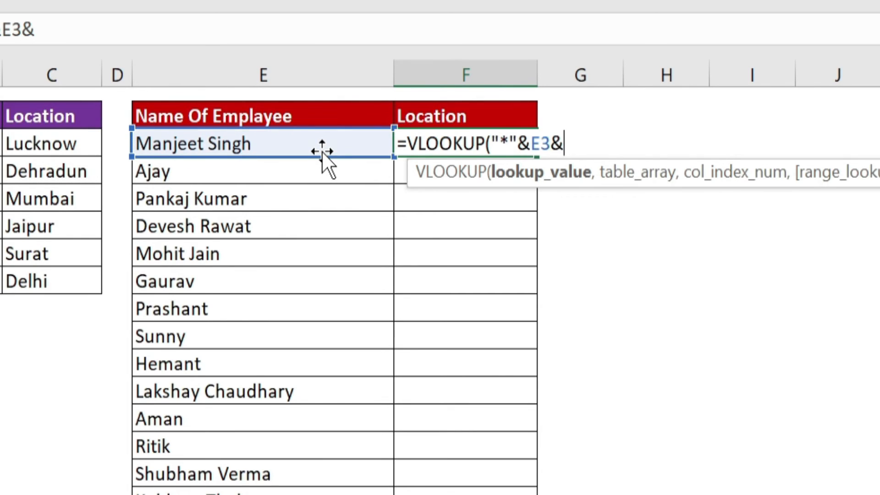
pyautogui.write('"*"')
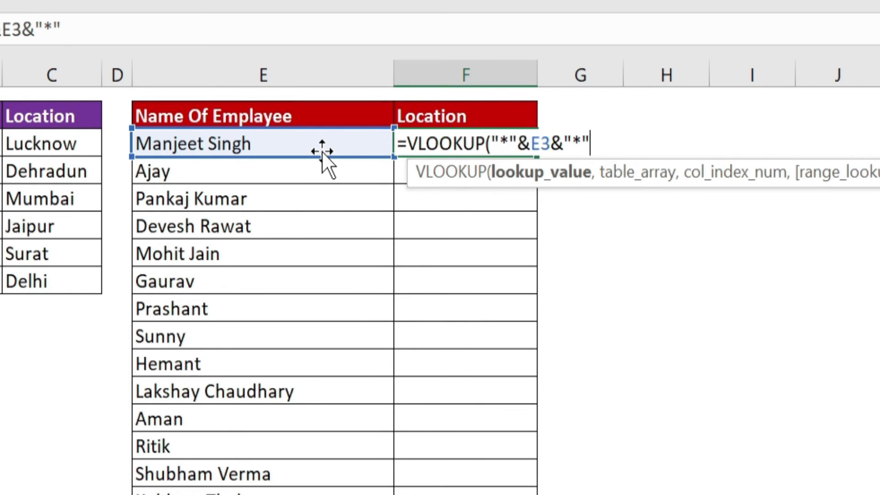
pyautogui.write(',')
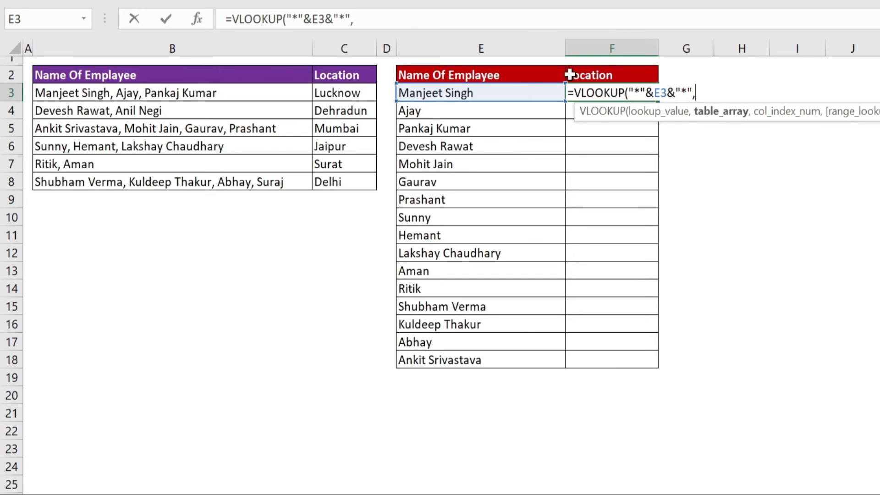
# - Complete the F3 VLOOKUP with absolute table range $B$3:$C$8, column index 2 and range lookup 0, and fill the formula down to F18
pyautogui.click(78, 96)
pyautogui.moveTo(79, 96); pyautogui.dragTo(364, 182)
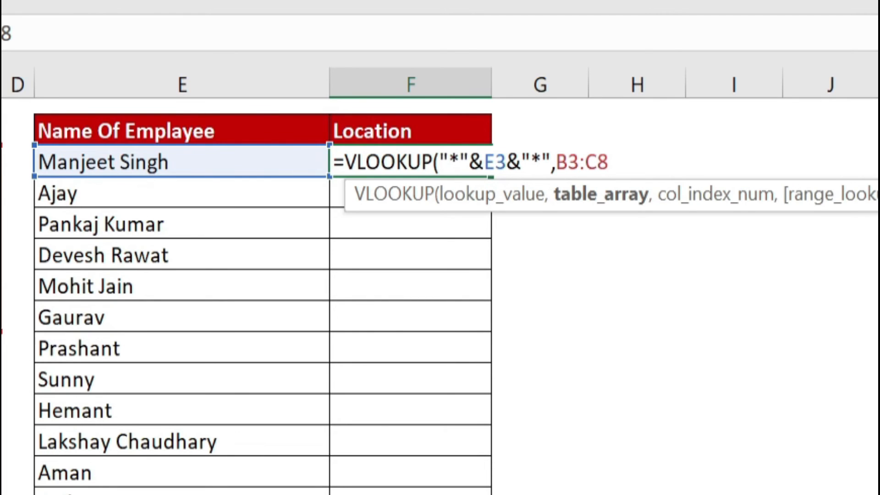
pyautogui.press('F4')
pyautogui.write(',')
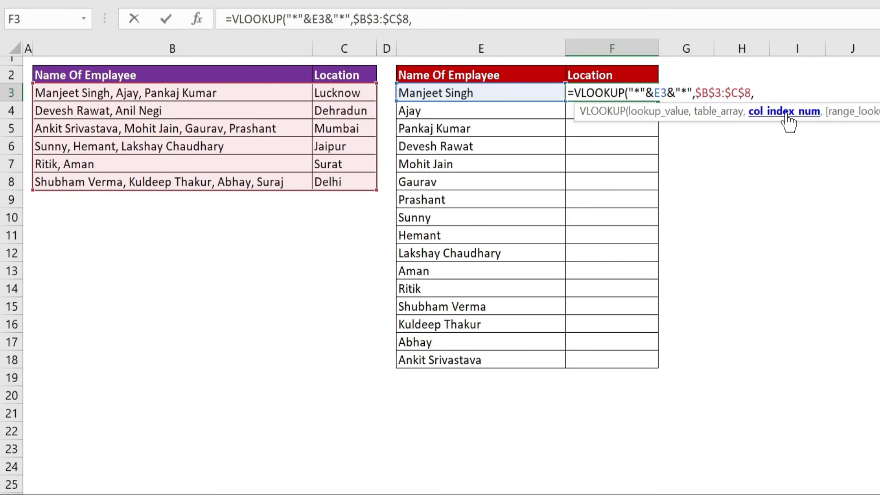
pyautogui.write('2,')
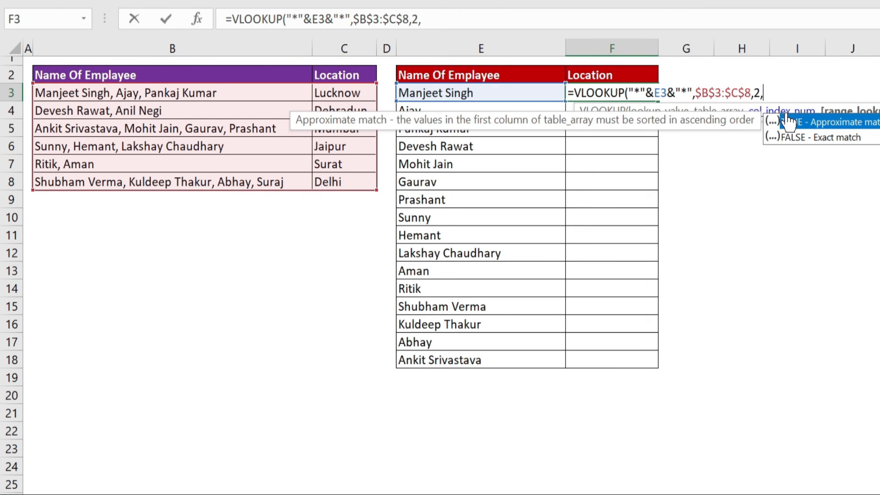
pyautogui.write('0)')
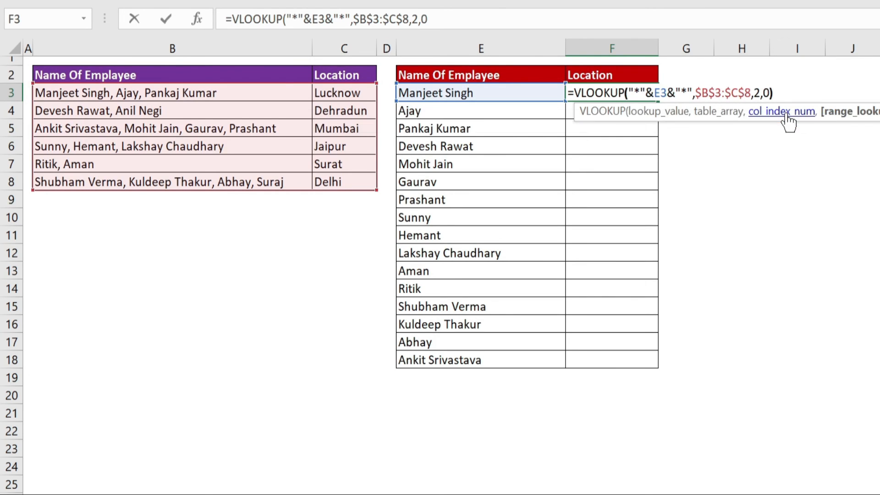
pyautogui.press('Return')
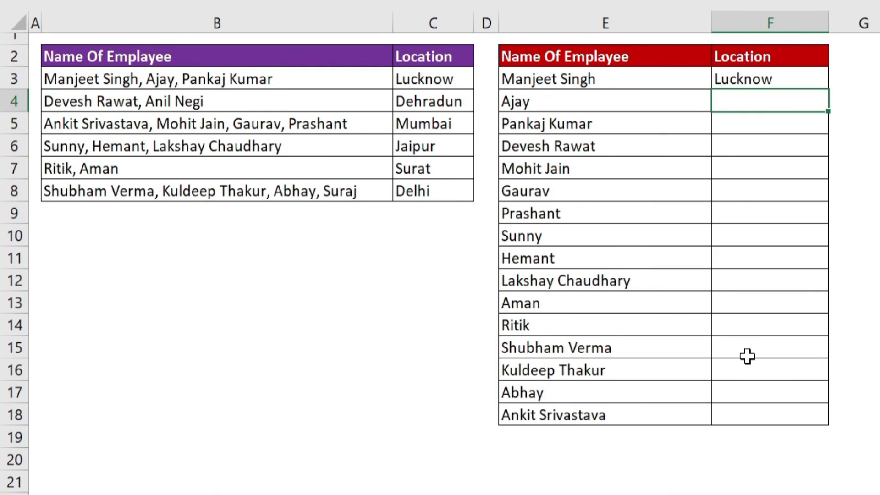
pyautogui.click(804, 78)
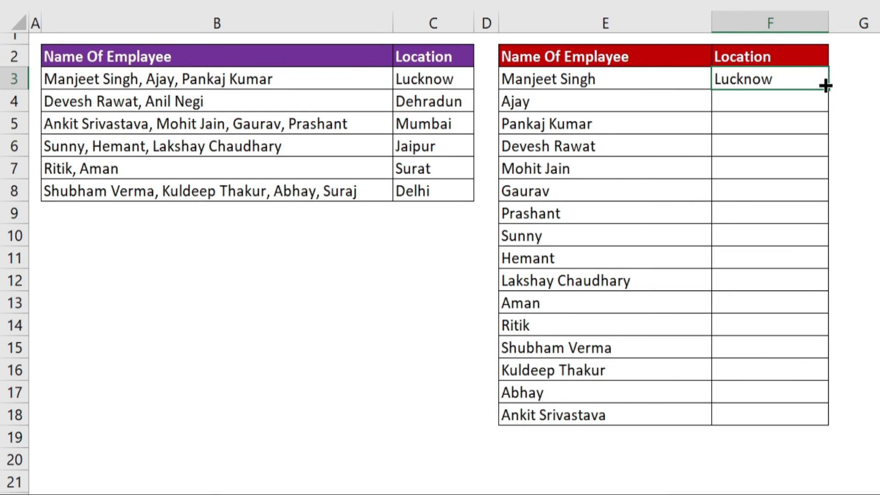
pyautogui.moveTo(826, 90); pyautogui.dragTo(826, 429)
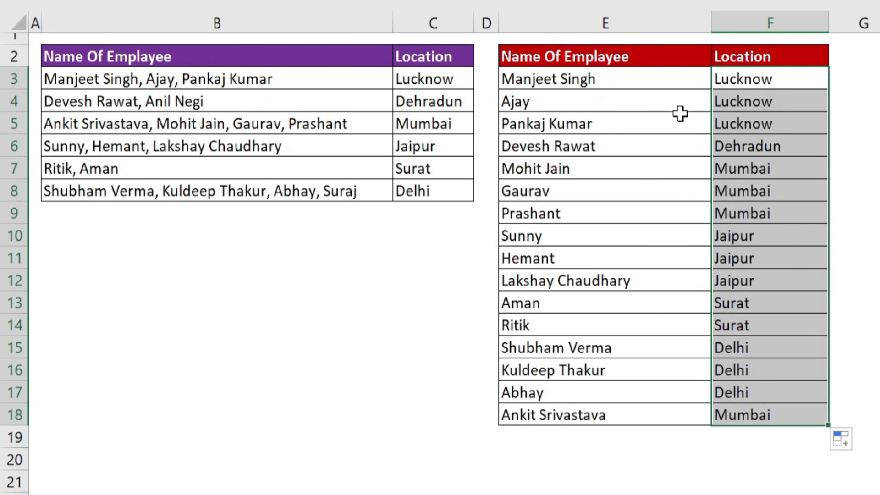
# - Test the lookup by replacing the name in E3 with the first employee listed in B6, and select B6 to compare the location
pyautogui.click(605, 77)
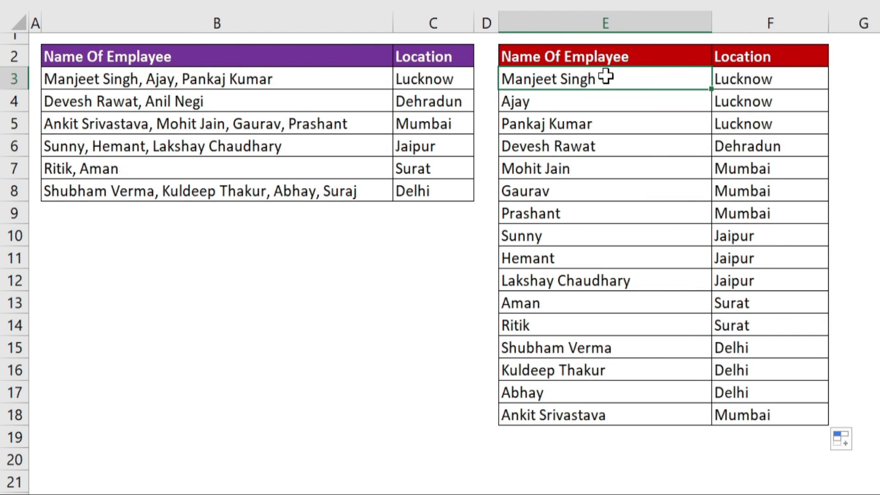
pyautogui.write('Sunn')
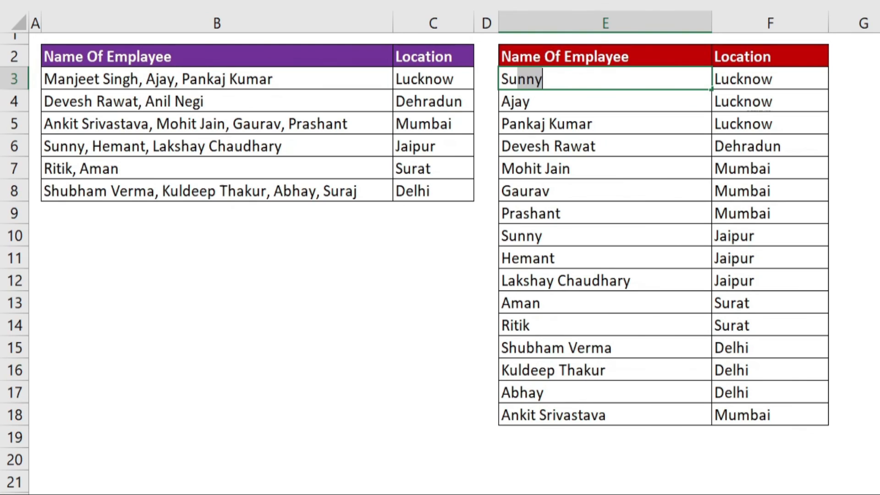
pyautogui.write('y')
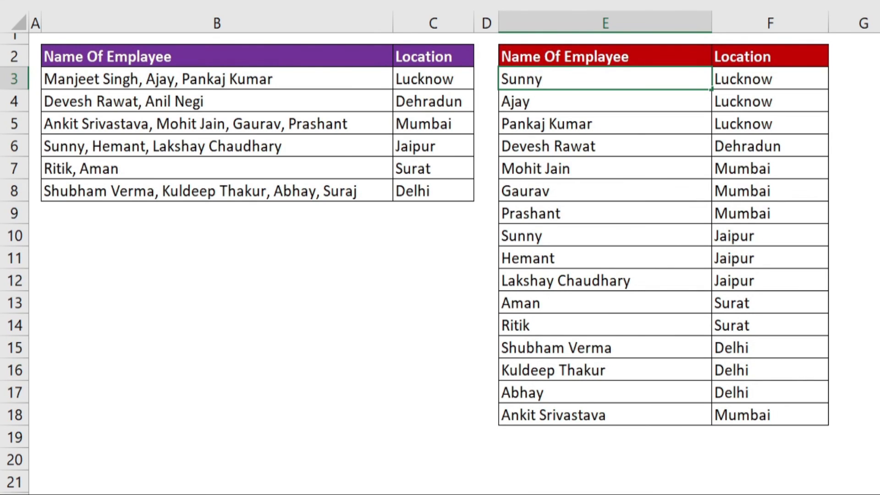
pyautogui.press('Return')
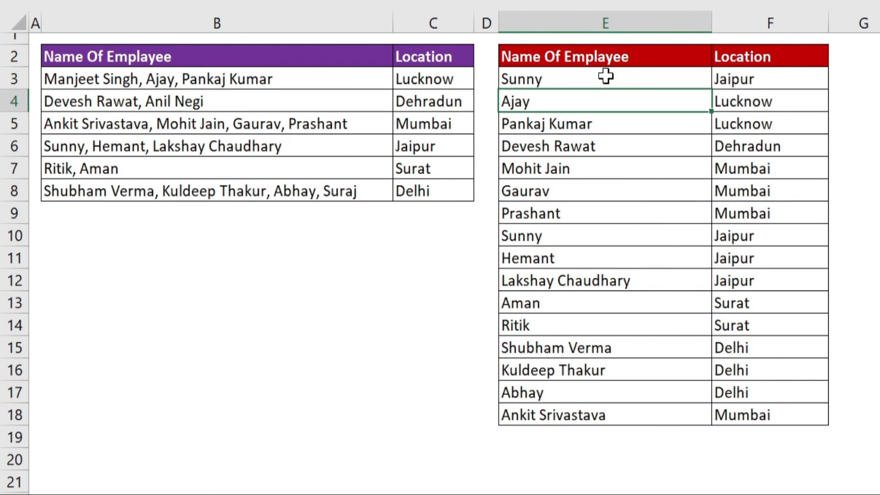
pyautogui.click(131, 146)
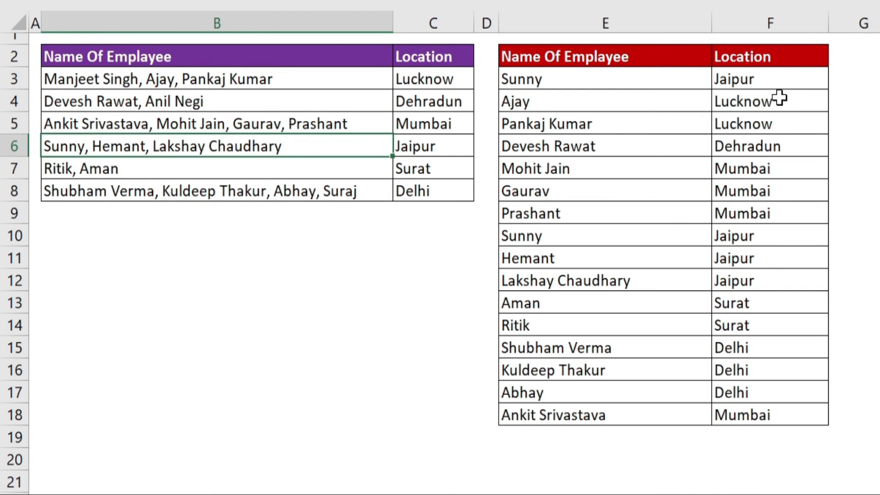